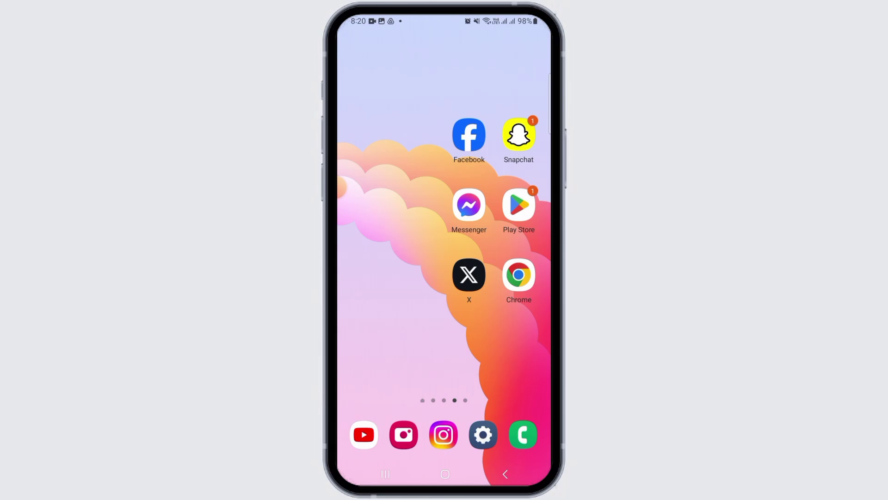
- Launch Google Play Store and open the account menu from the profile avatar
{"action": "left_click", "coordinate": [518, 205]}
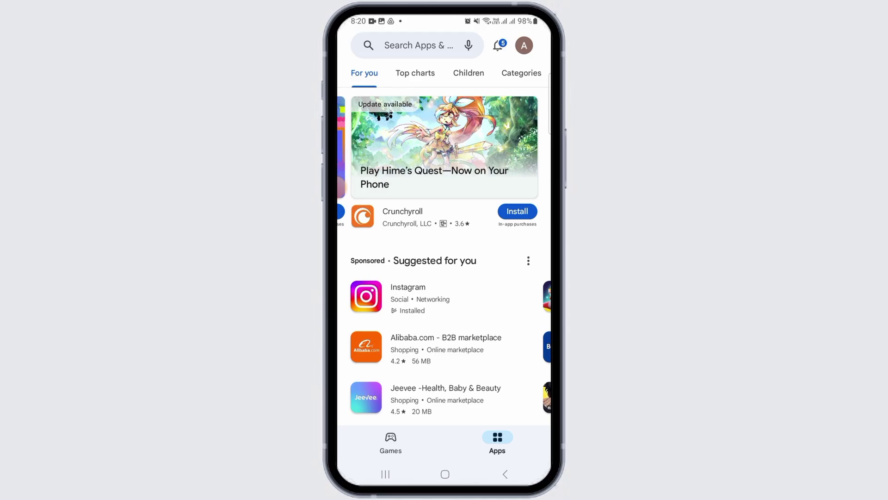
{"action": "left_click", "coordinate": [524, 46]}
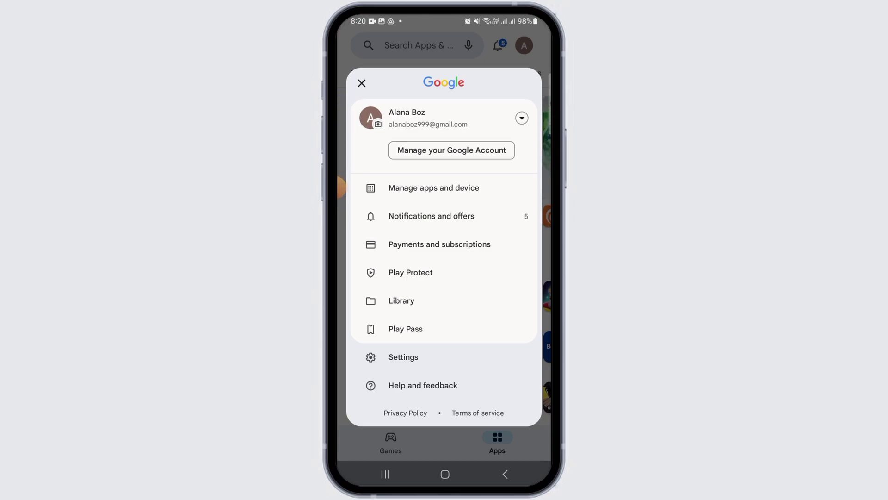
- Go to Payments and subscriptions from the account menu
{"action": "left_click", "coordinate": [439, 244]}
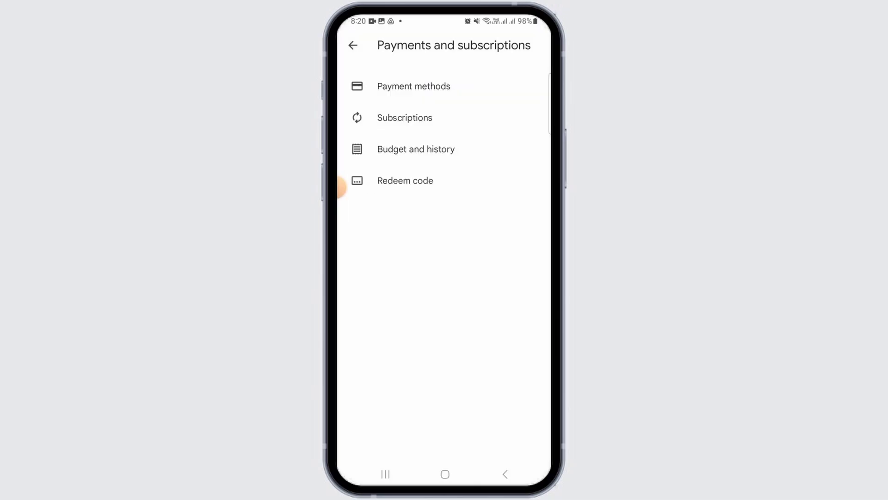
- View the Redeem code screen's Enter code field and Scan gift card option, then exit without redeeming
{"action": "left_click", "coordinate": [340, 183]}
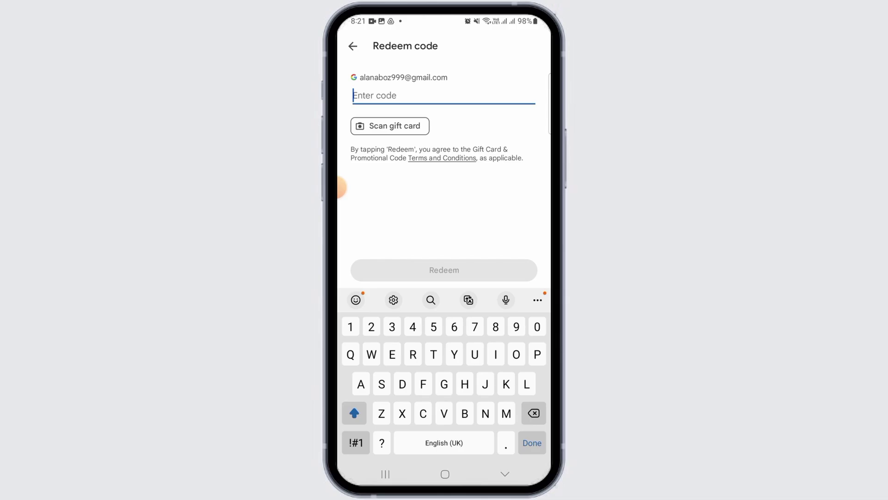
{"action": "key", "text": "Escape"}
{"action": "key", "text": "Escape"}
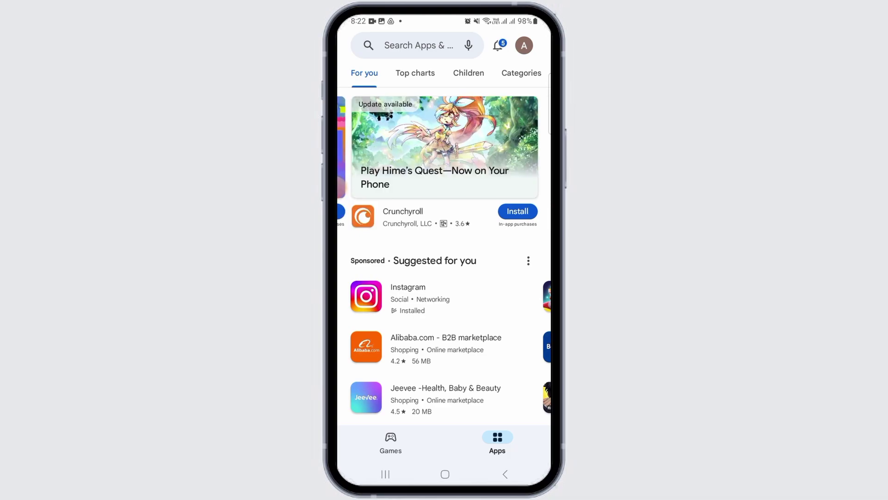
- Swipe the featured carousel back to the WebNovel half-price reading card
{"action": "left_click_drag", "start_coordinate": [362, 159], "coordinate": [500, 160]}
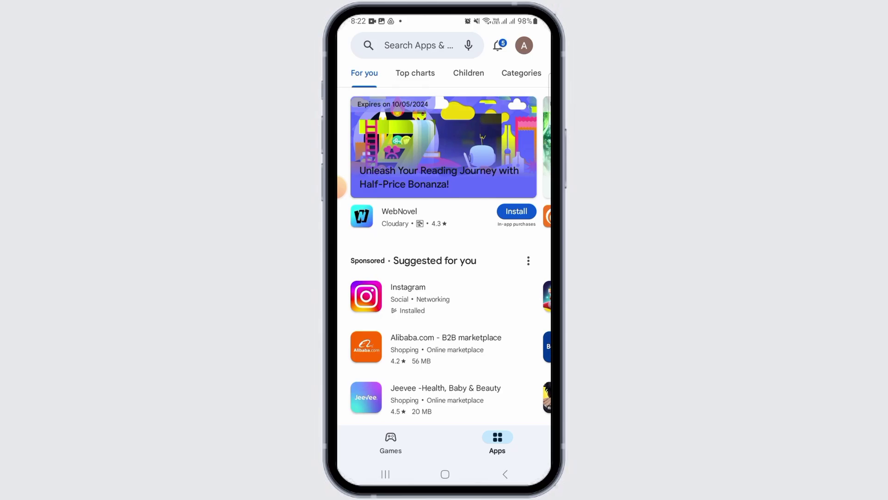